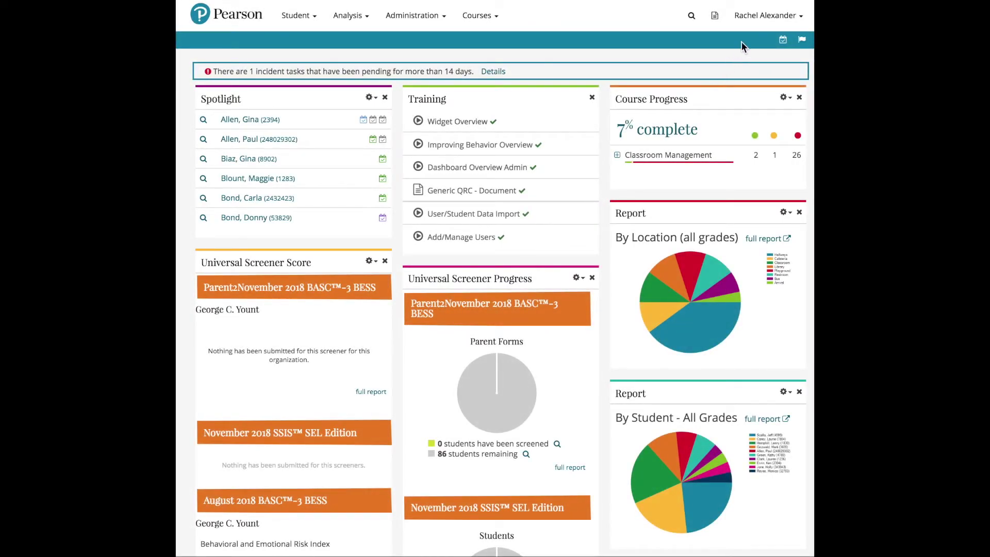
Open Account Preferences from the user name menu in the top bar
click(758, 16)
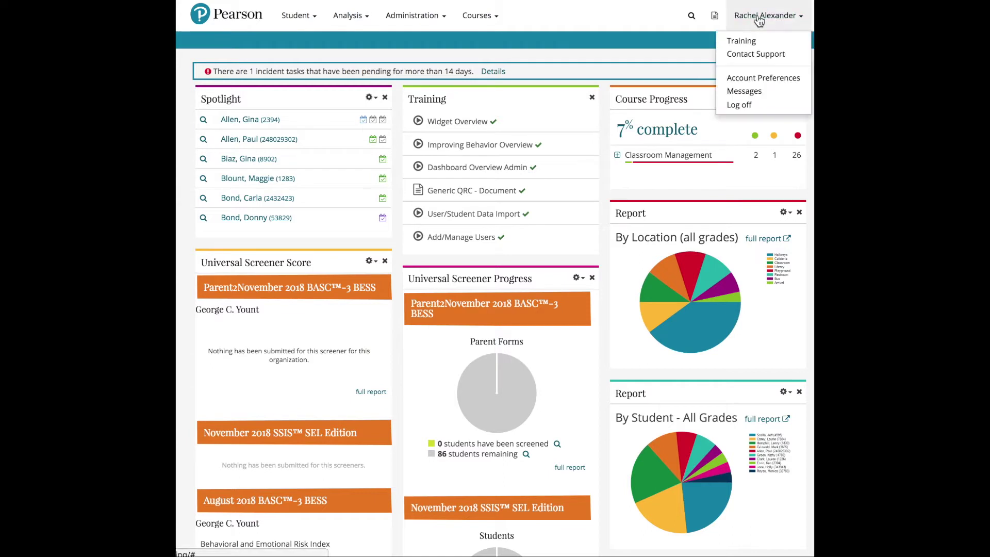
click(751, 82)
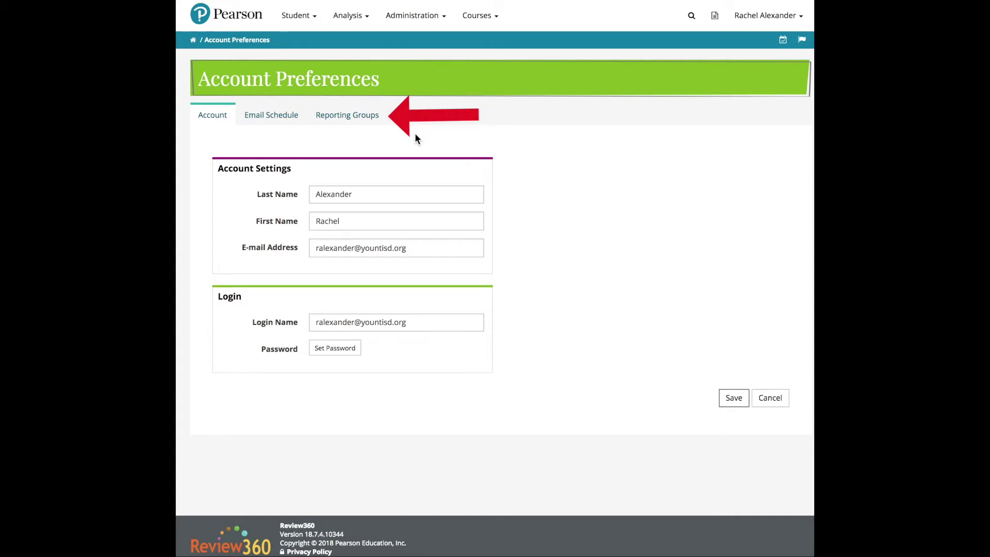
Show the Reporting Groups tab listing the five existing groups
click(379, 125)
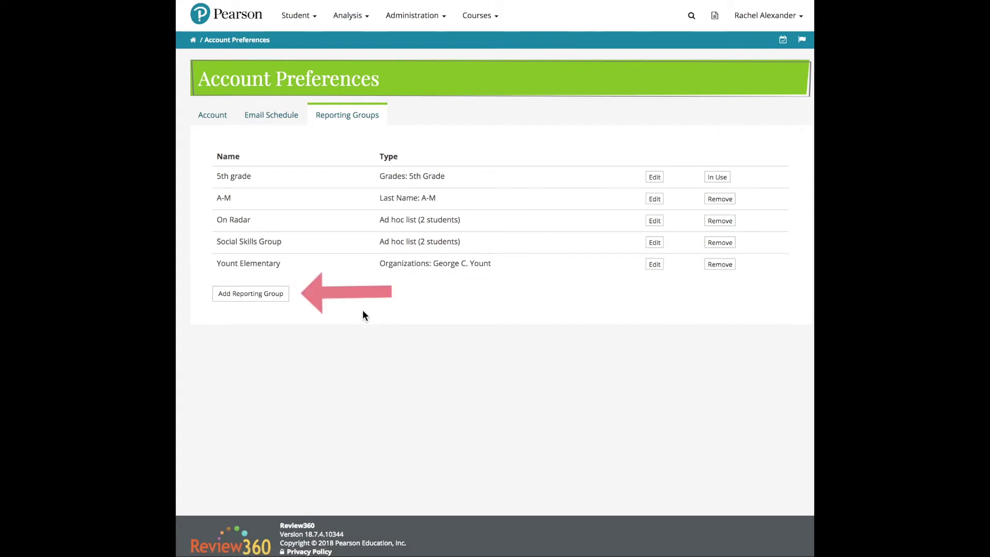
Create a filtered reporting group named '6th grade' that includes only 6th Grade students
click(285, 295)
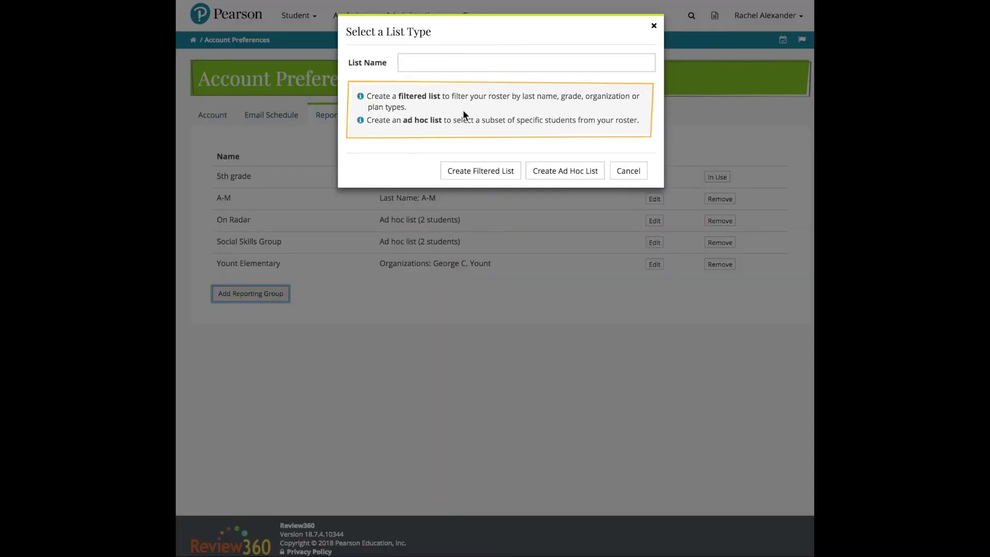
text(6th grade)
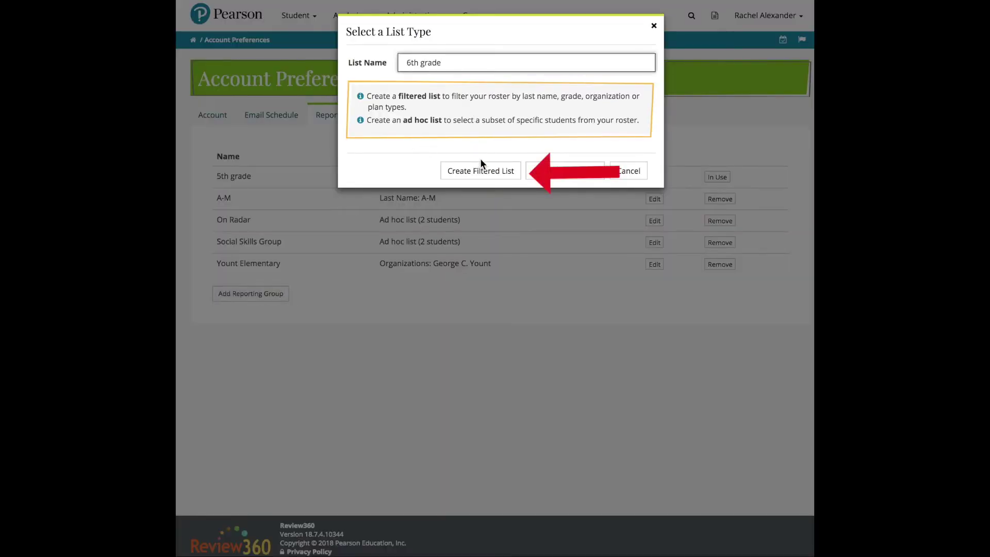
click(480, 169)
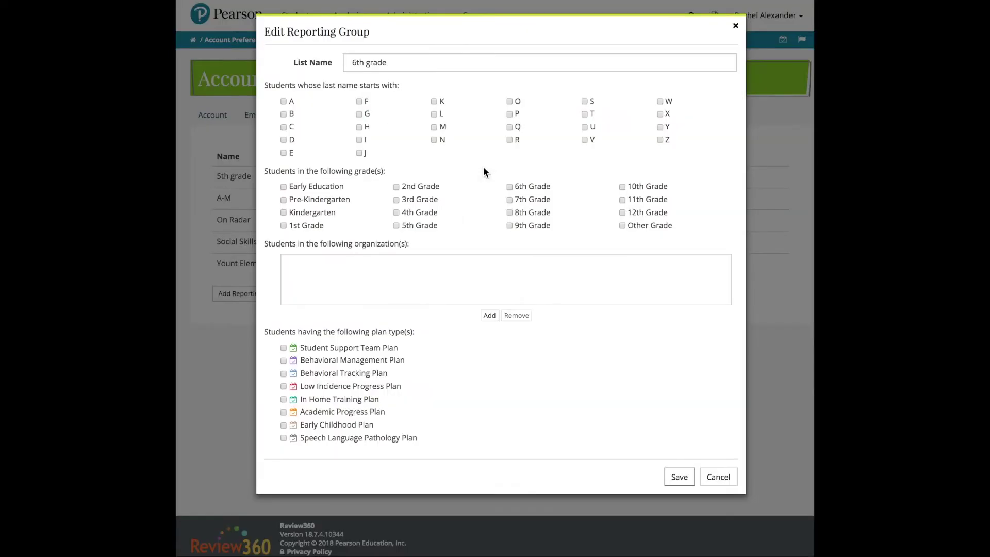
click(509, 187)
click(676, 478)
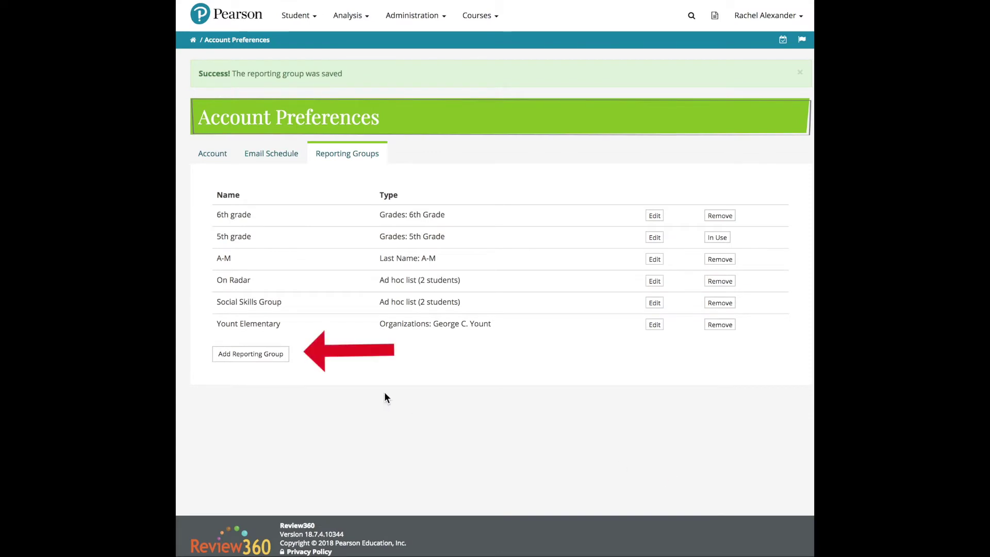
click(281, 358)
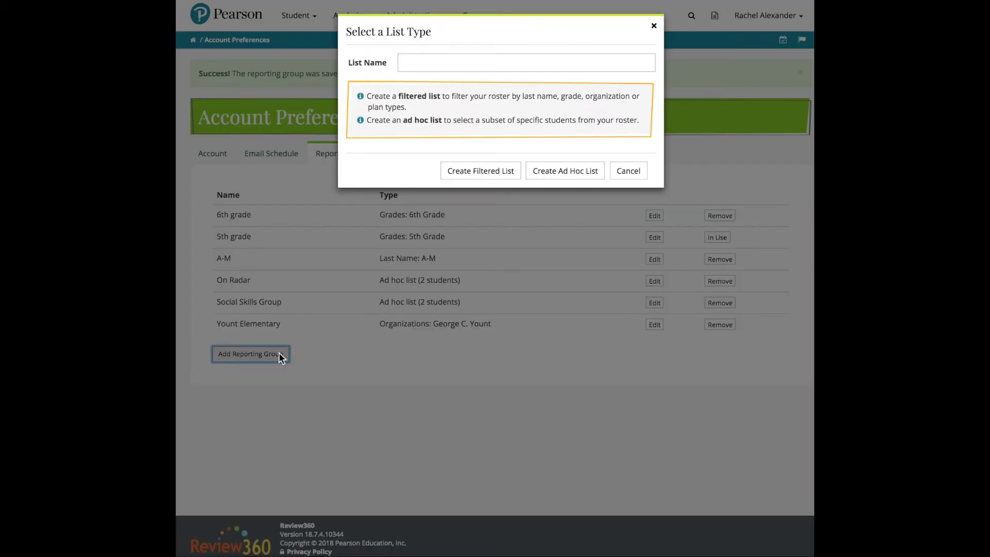
Name the new group 'Tier 2' as an ad hoc list and add a student found by 'ha'
click(421, 62)
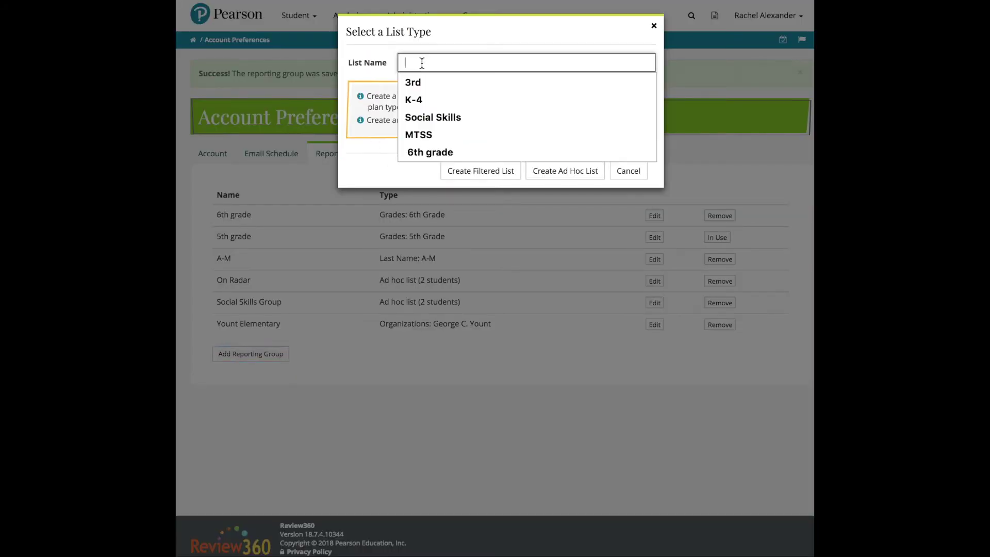
text(Tier 2)
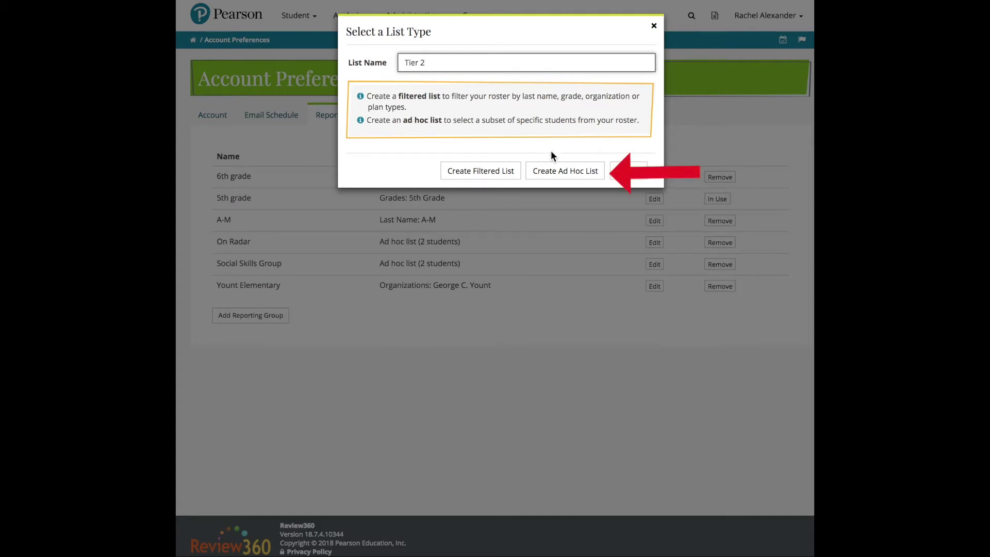
click(563, 176)
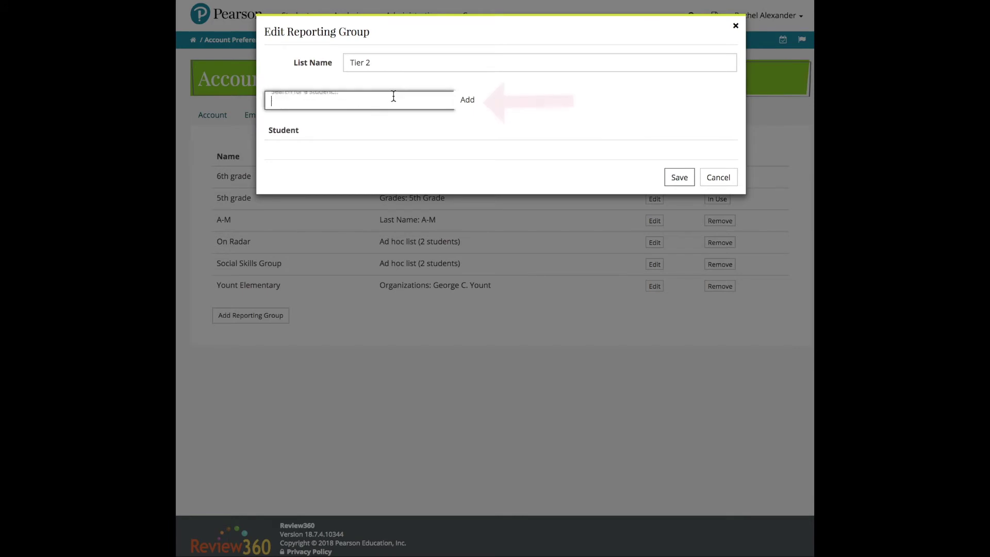
click(393, 97)
text(ha)
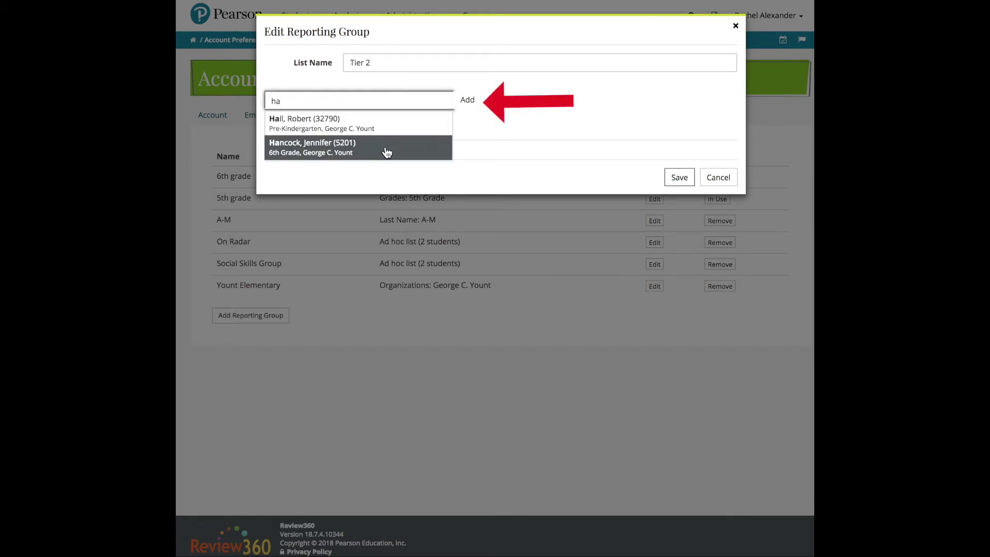
click(387, 150)
click(467, 101)
Add two more students, searched by 'm' and 'la', and save the Tier 2 group
click(405, 100)
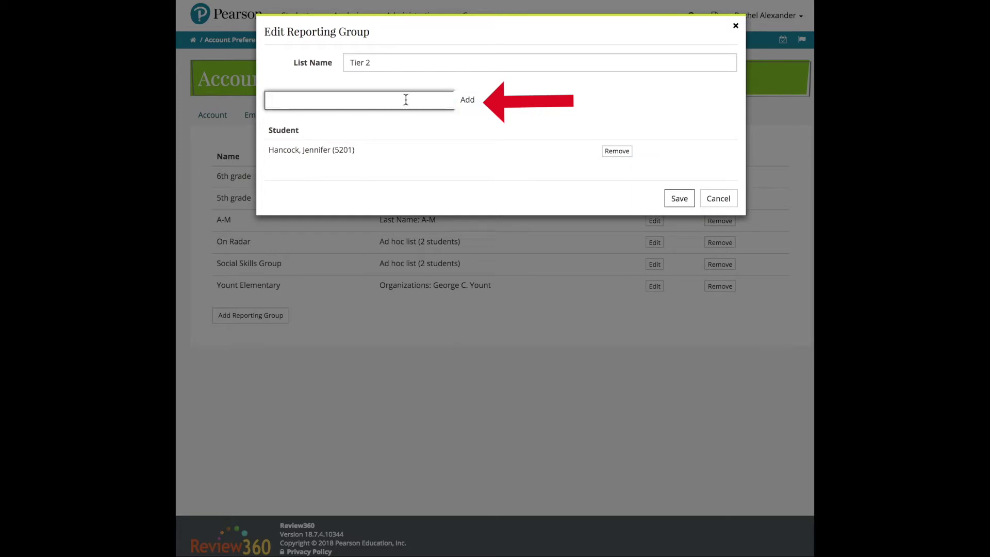
text(m)
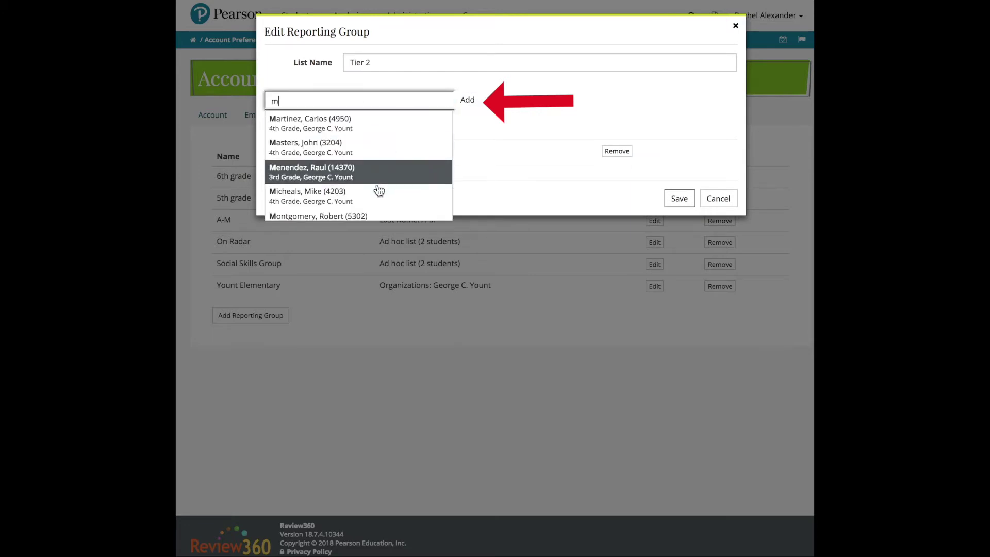
click(380, 194)
click(472, 101)
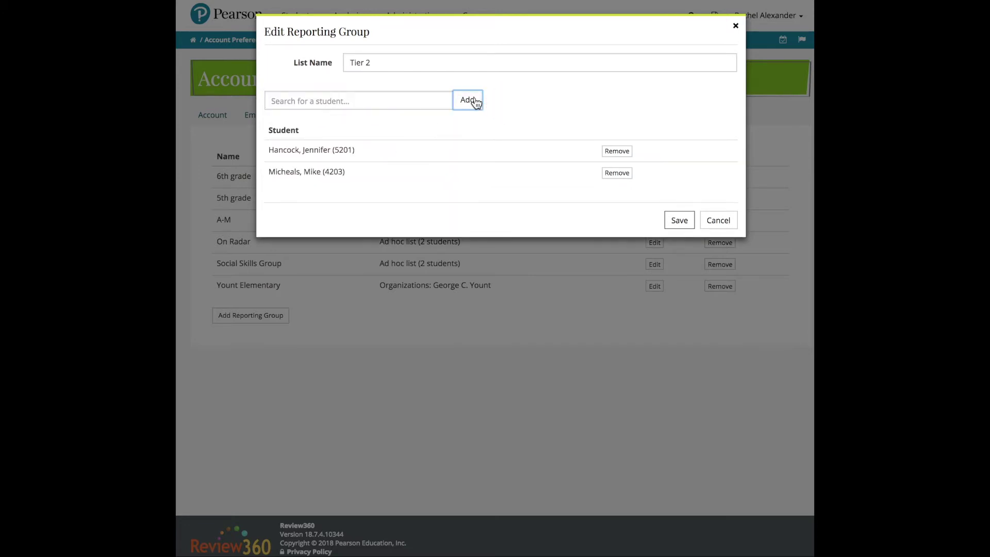
click(393, 100)
text(la)
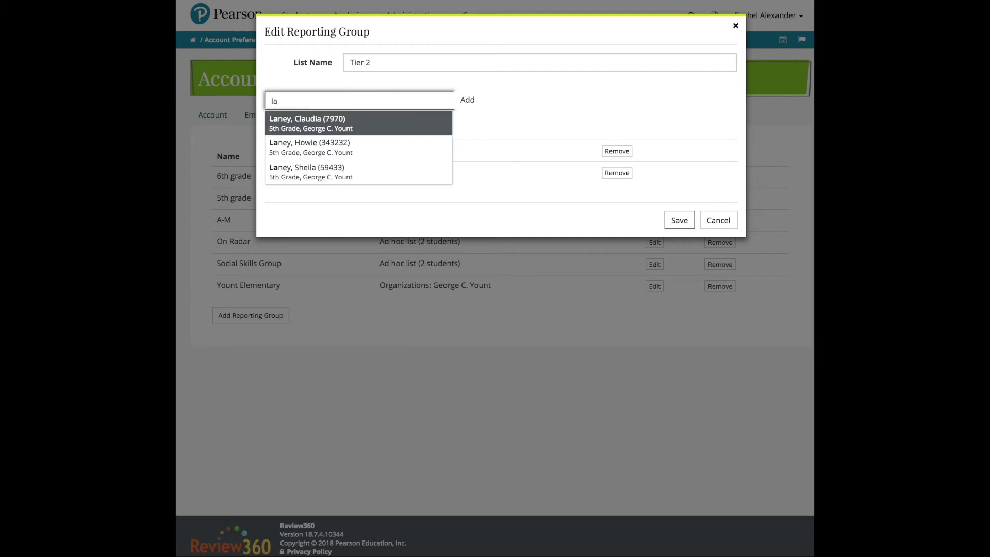
click(387, 146)
click(475, 103)
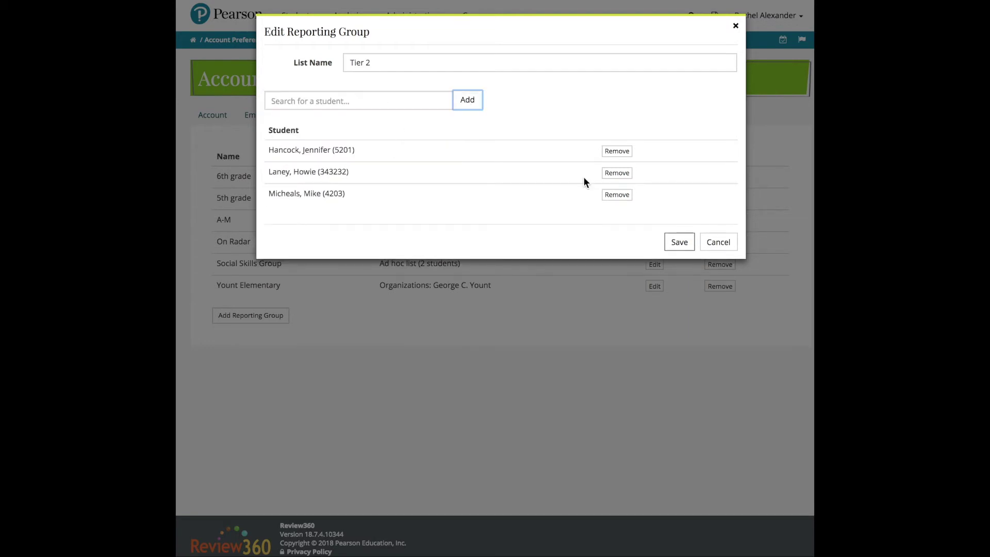
click(678, 220)
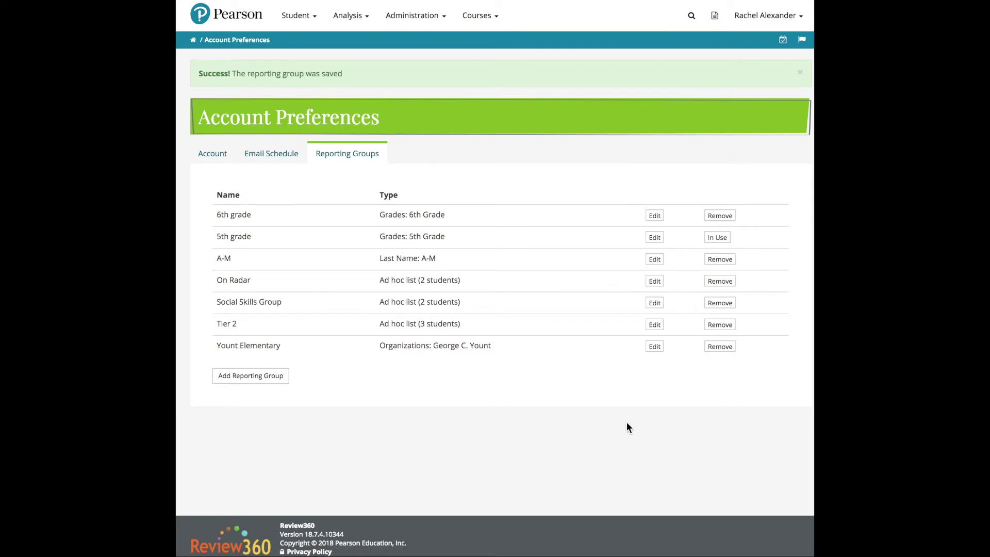
click(193, 40)
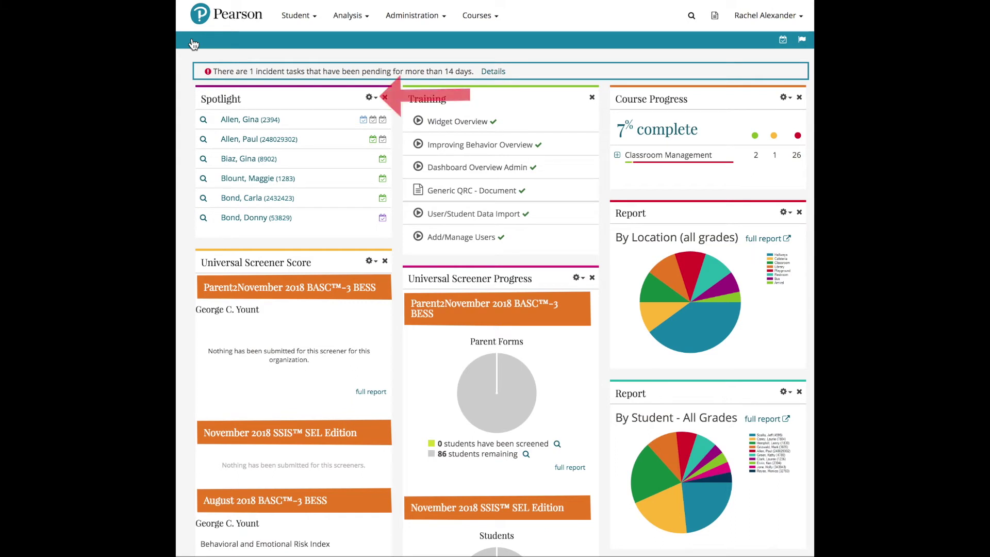
Set the Spotlight widget's reporting group to 6th grade and save
click(375, 98)
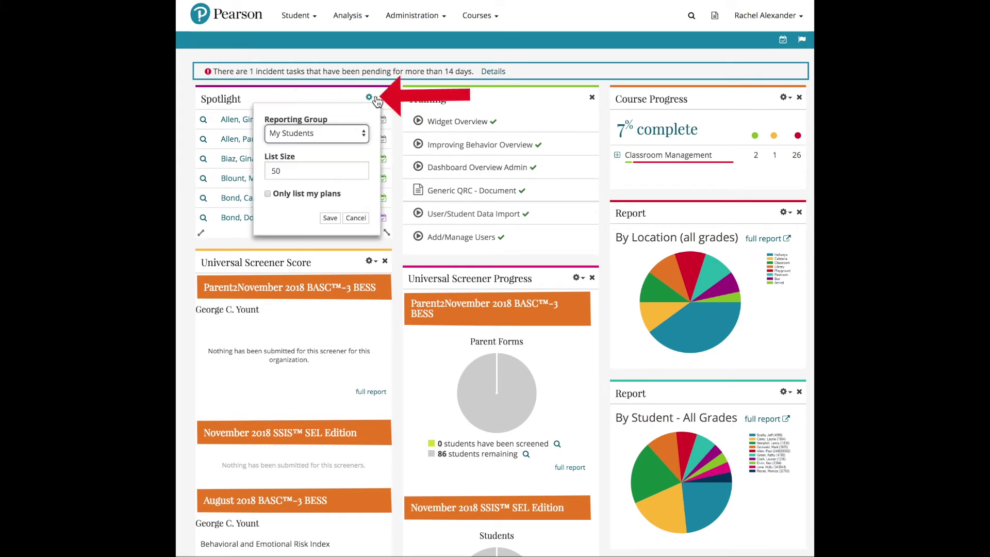
click(363, 133)
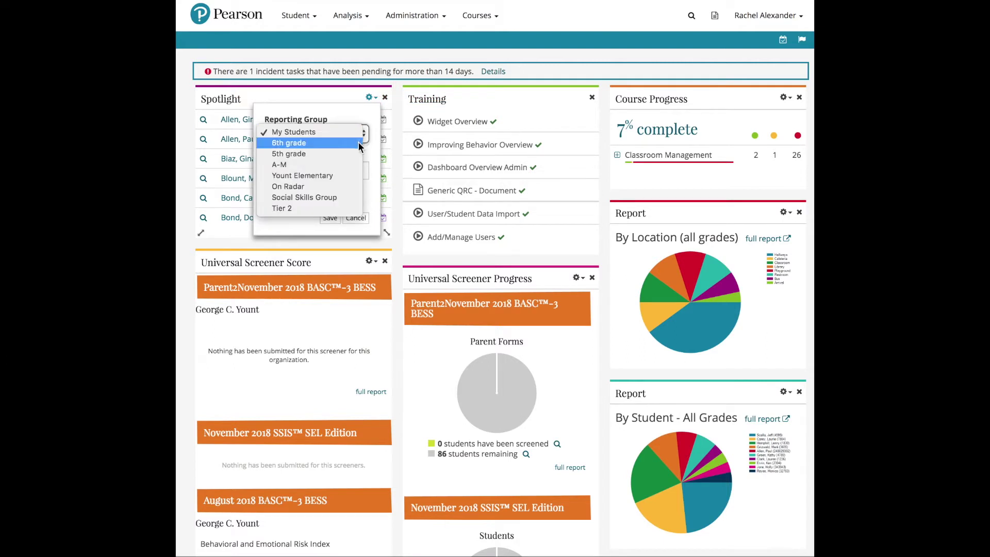
click(358, 143)
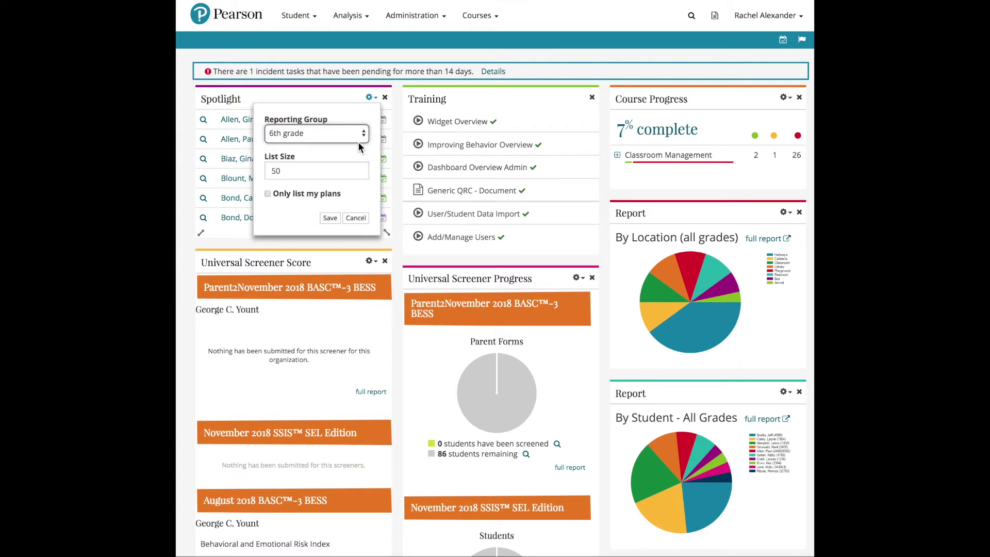
click(330, 219)
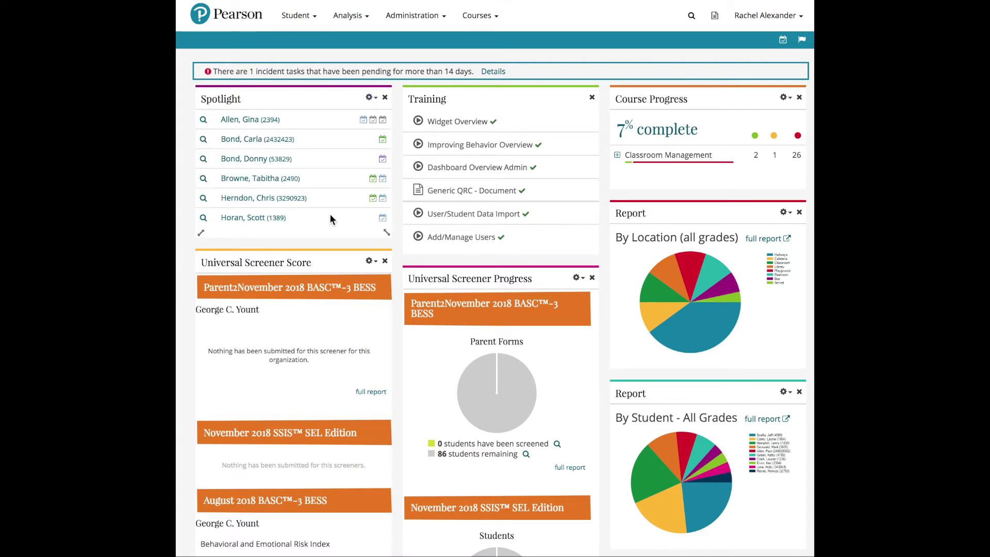
Change the Spotlight widget's reporting group to Tier 2 and save
click(370, 98)
click(355, 133)
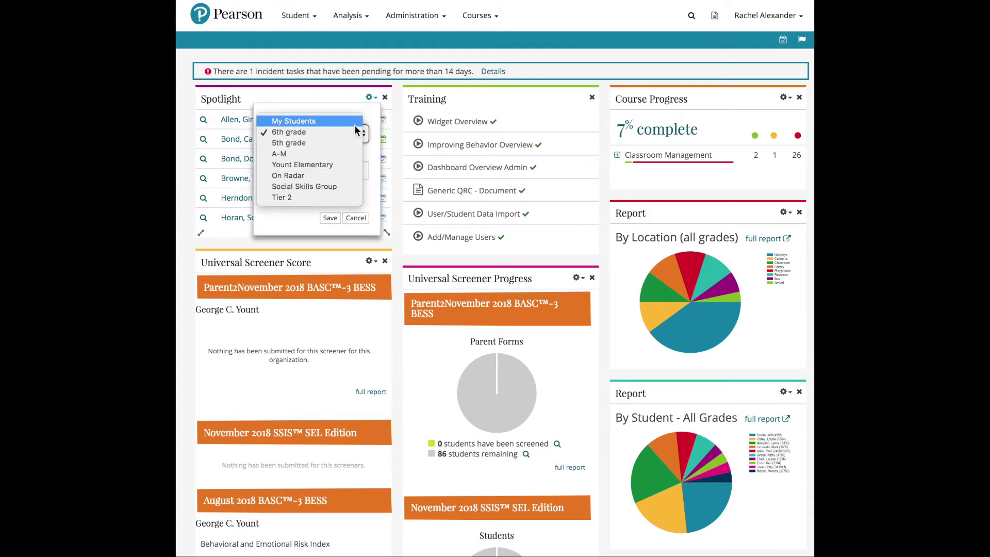
click(321, 197)
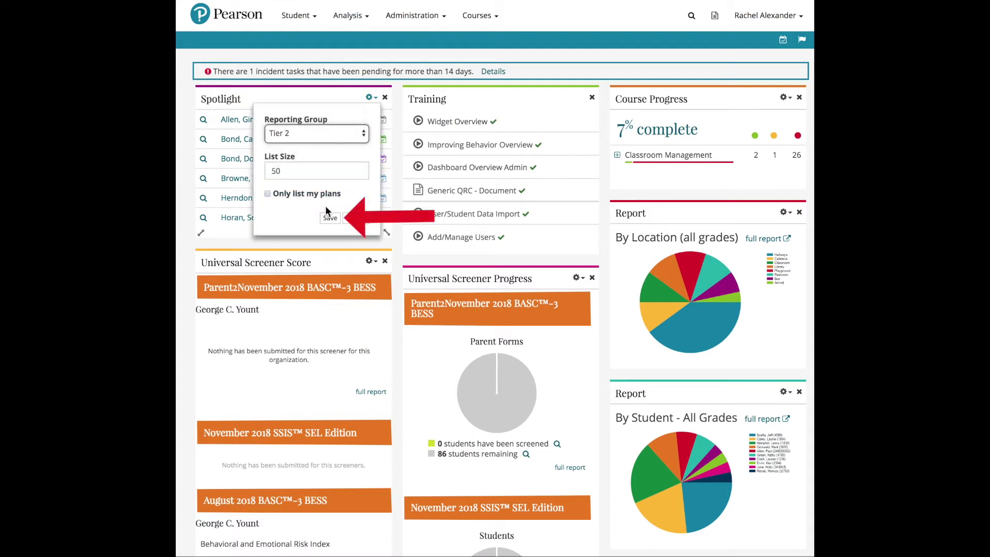
click(330, 217)
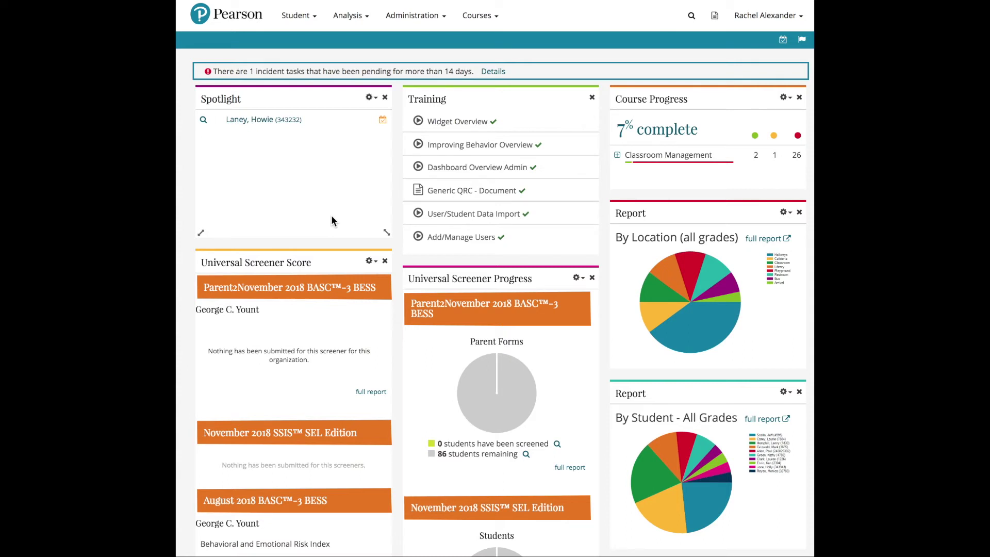
click(364, 19)
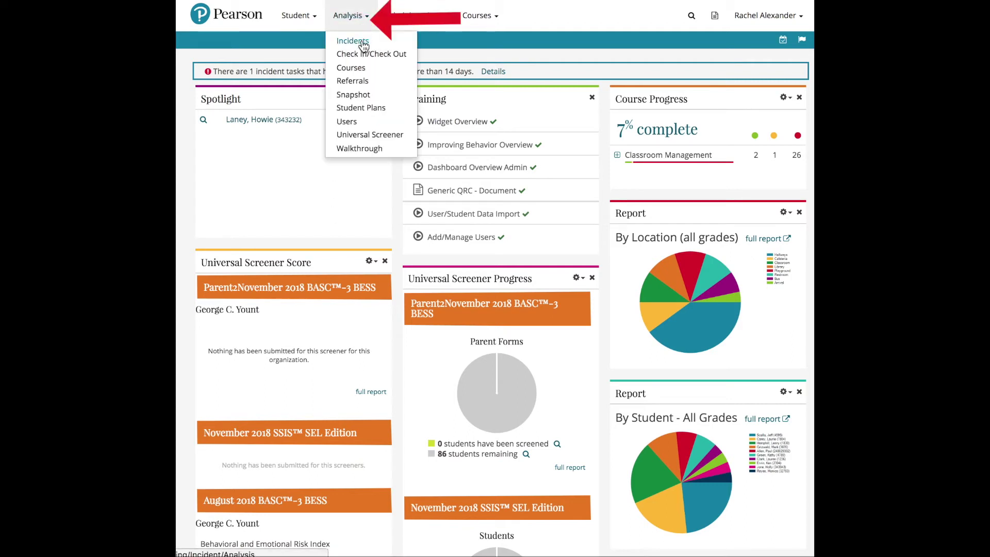
Run the Incidents By Behavior report for the 6th grade group and review its 7 incidents
click(352, 41)
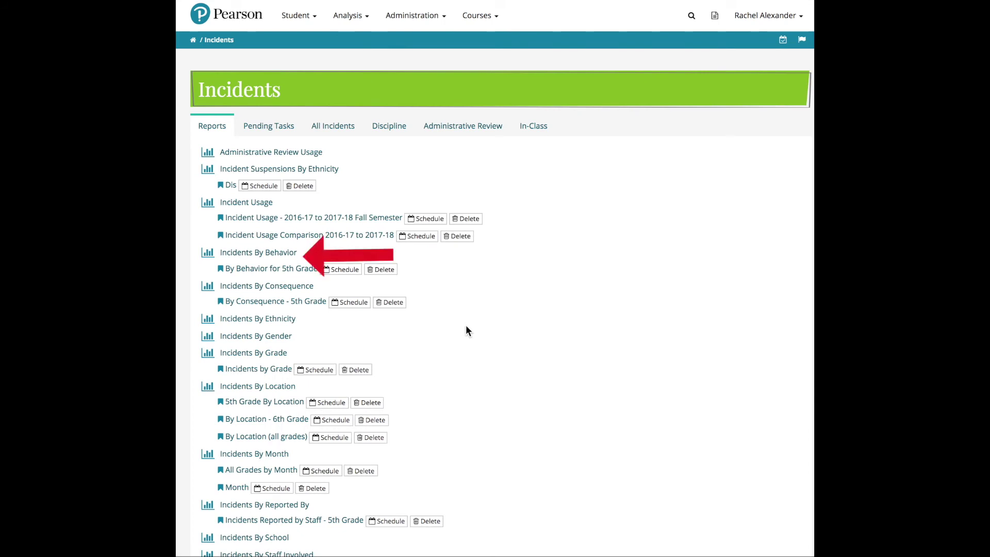
click(279, 254)
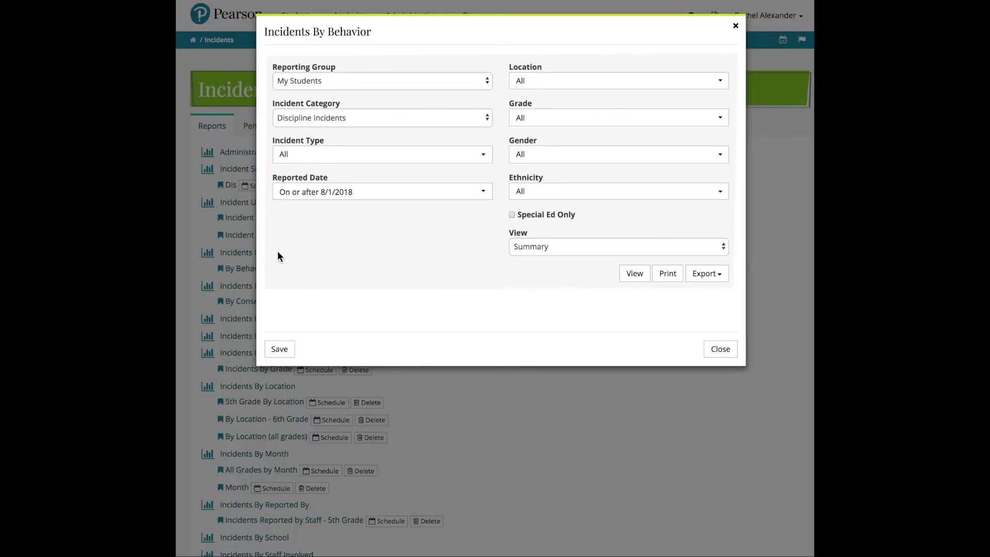
click(483, 82)
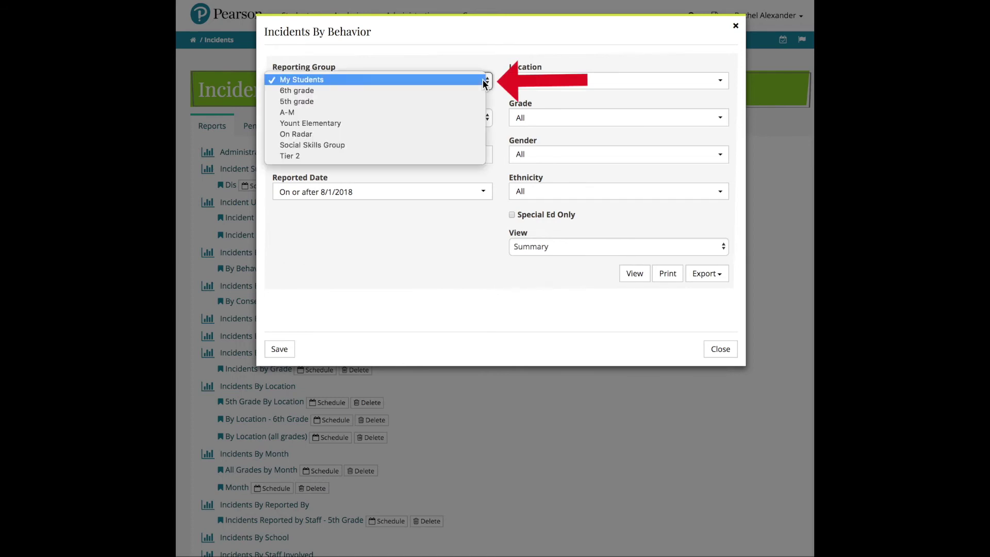
click(469, 112)
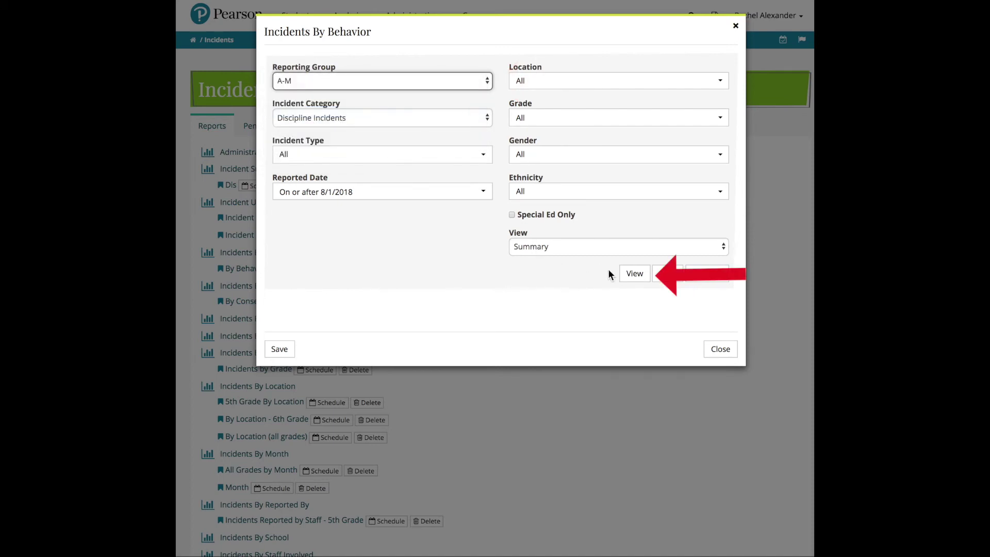
click(630, 275)
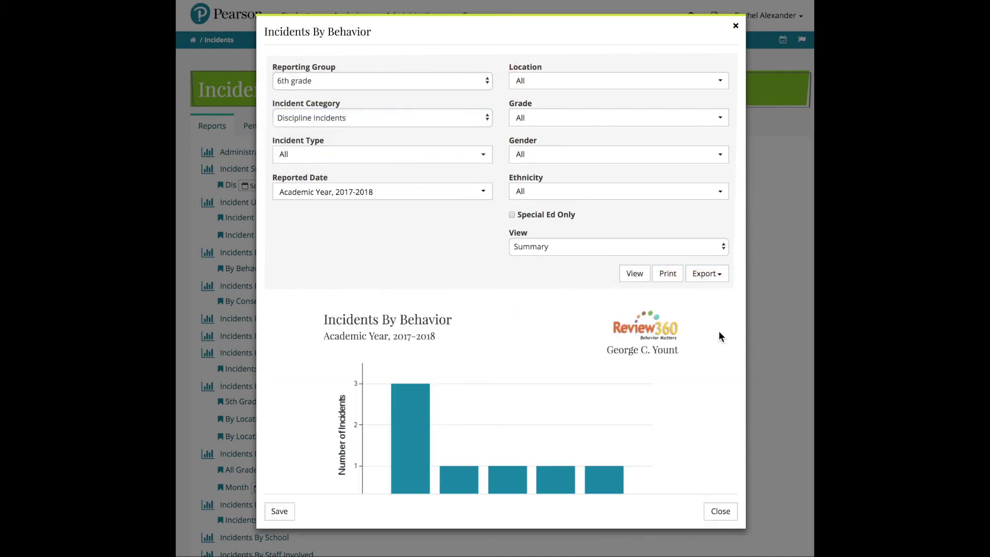
scroll(718, 334, down, 6)
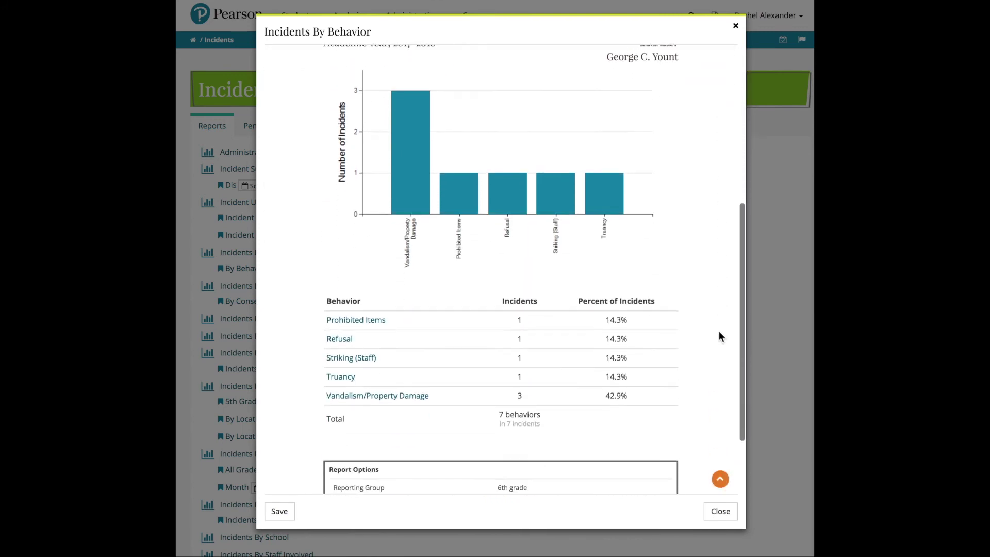
scroll(720, 332, down, 2)
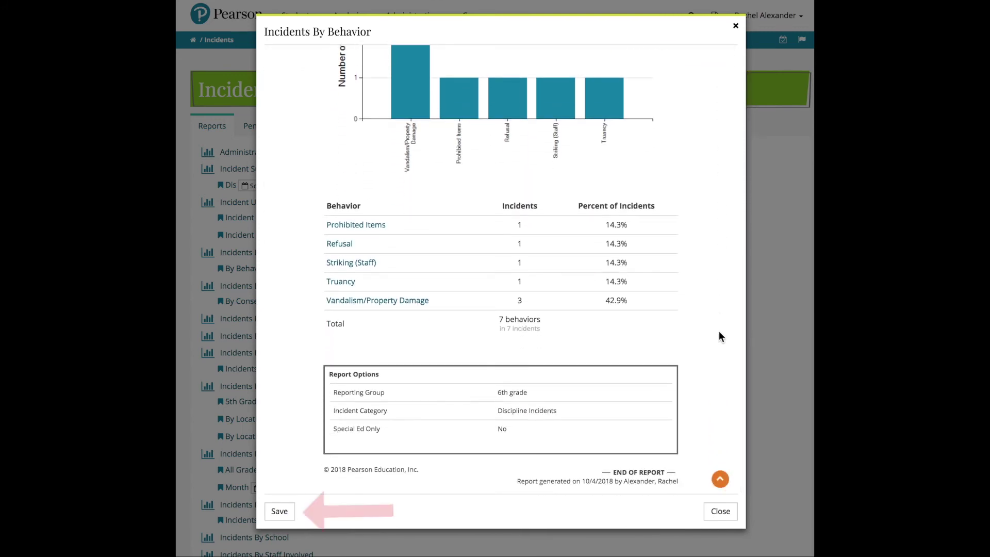
click(281, 512)
Save the report as '6th grade' with Add to Dashboard checked, then close it
click(273, 445)
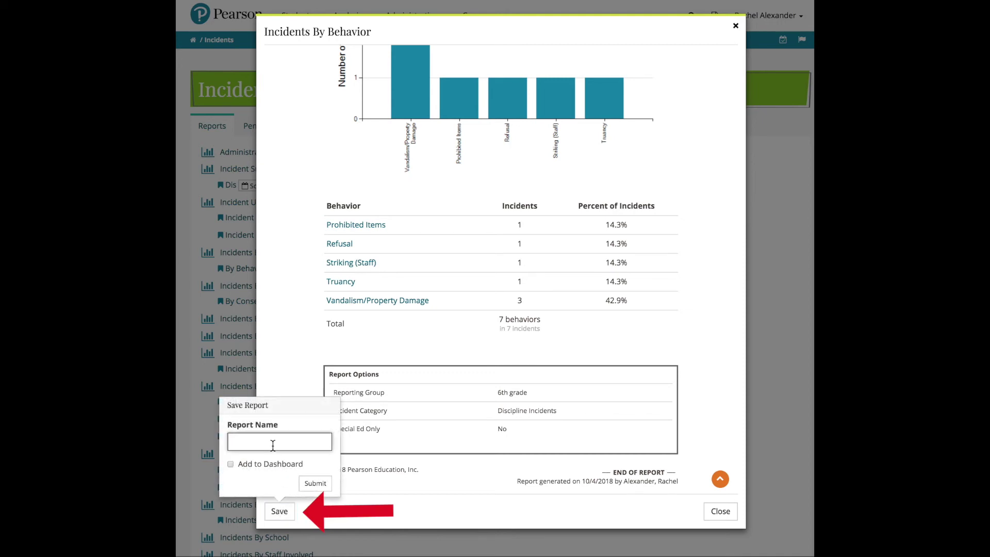
text(6th grade)
click(230, 463)
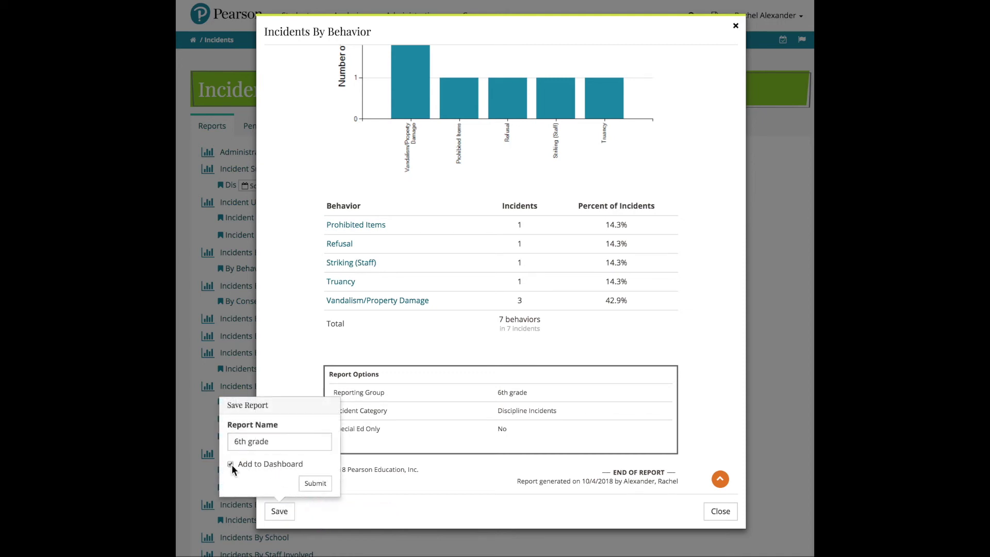
click(315, 483)
click(736, 28)
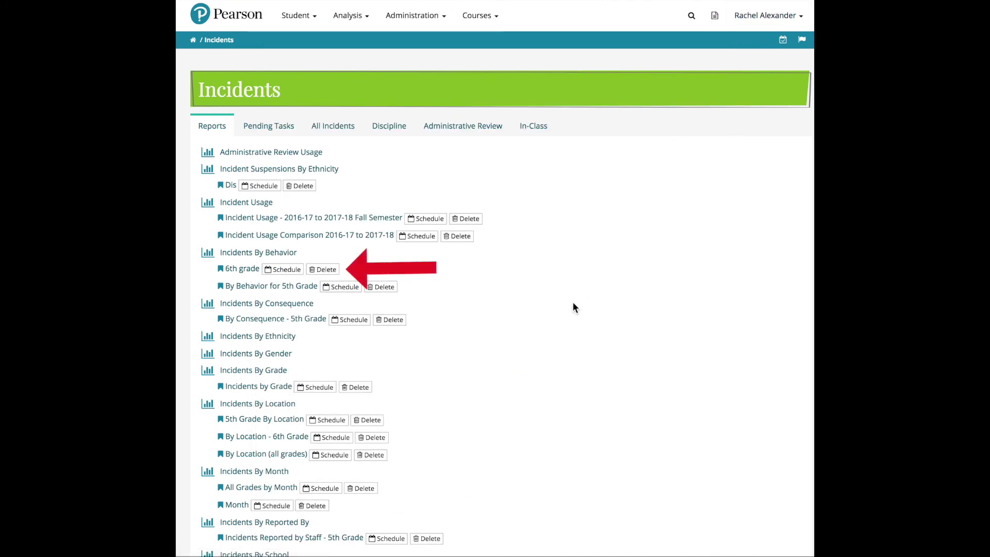
click(283, 271)
Schedule the 6th grade report Every Week and return to the dashboard
click(483, 82)
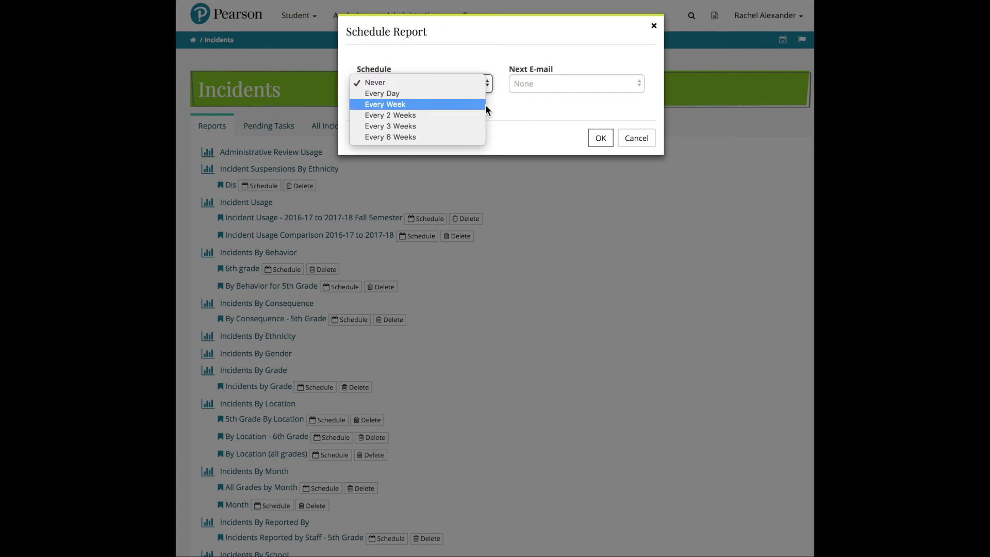
click(483, 104)
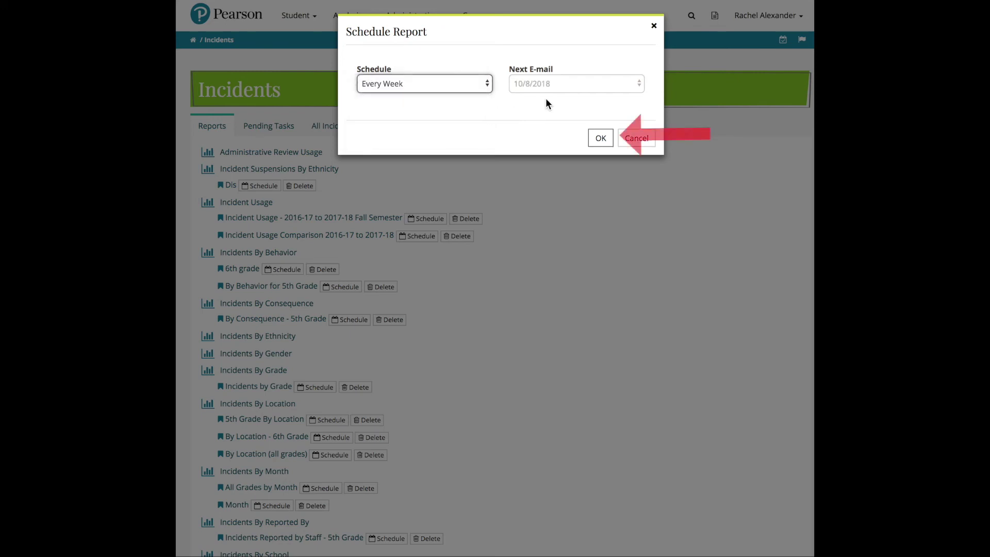
click(601, 138)
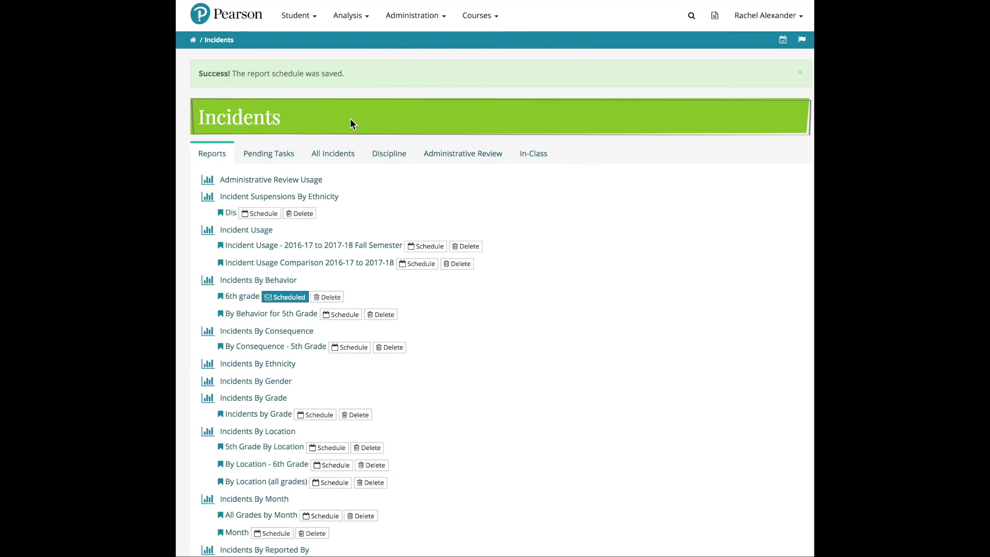
click(192, 40)
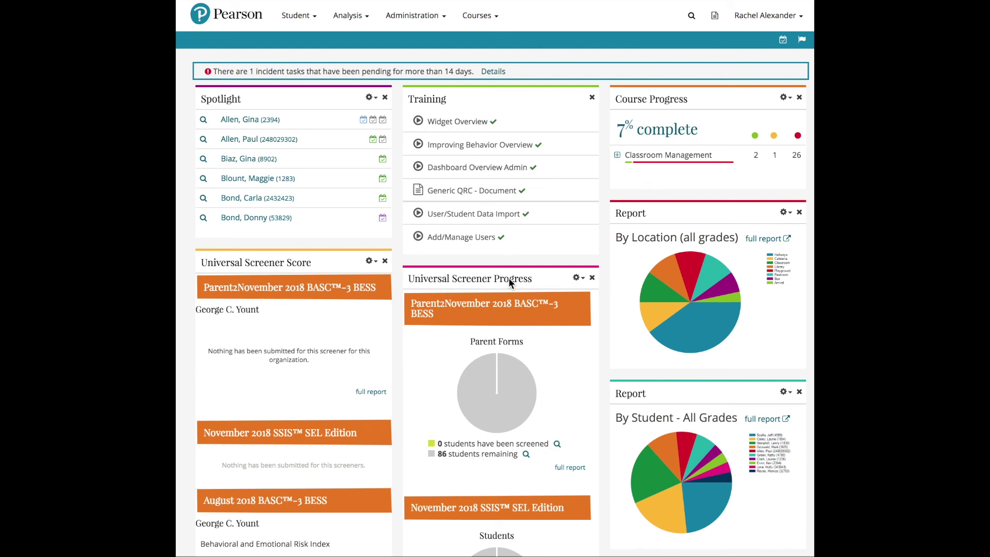
Open Account Preferences again from the user name menu
click(759, 19)
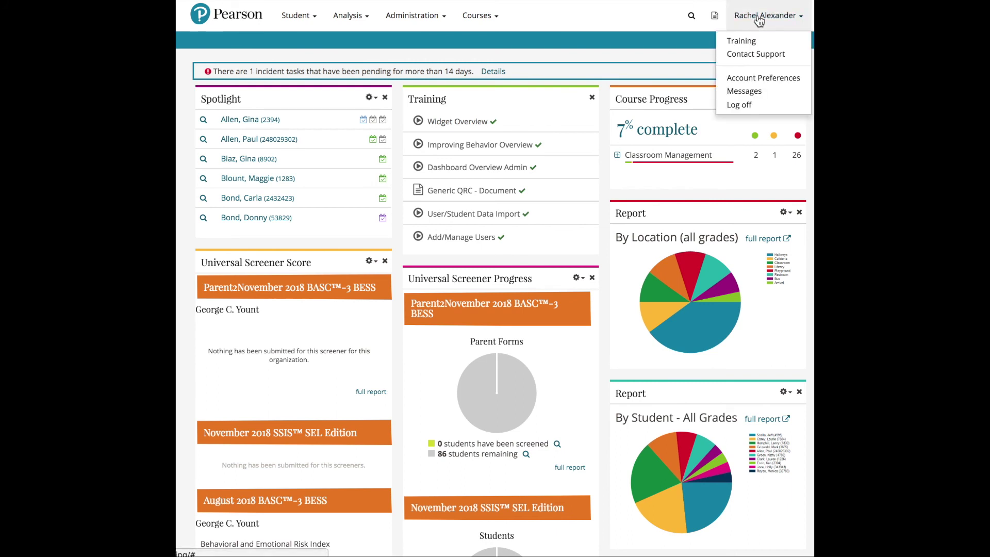
click(751, 81)
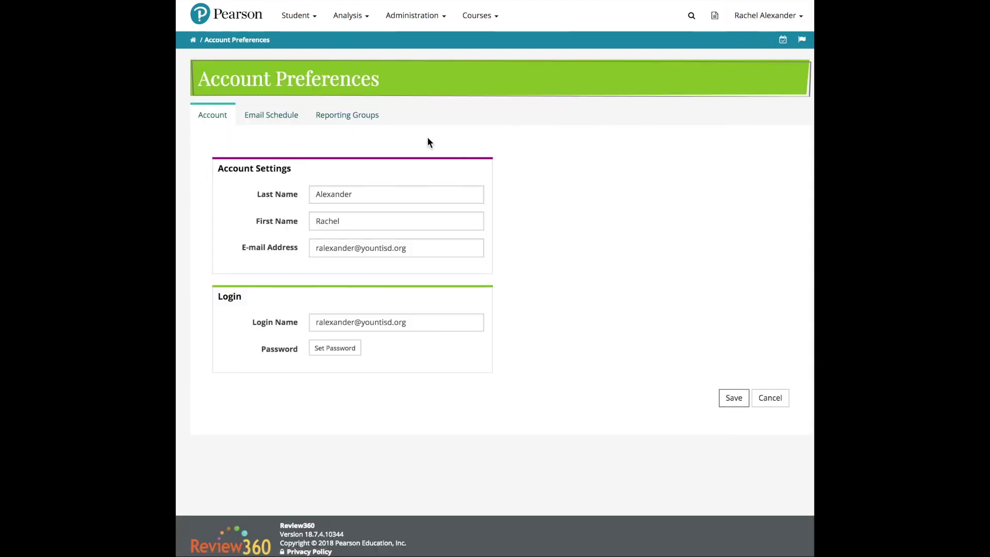